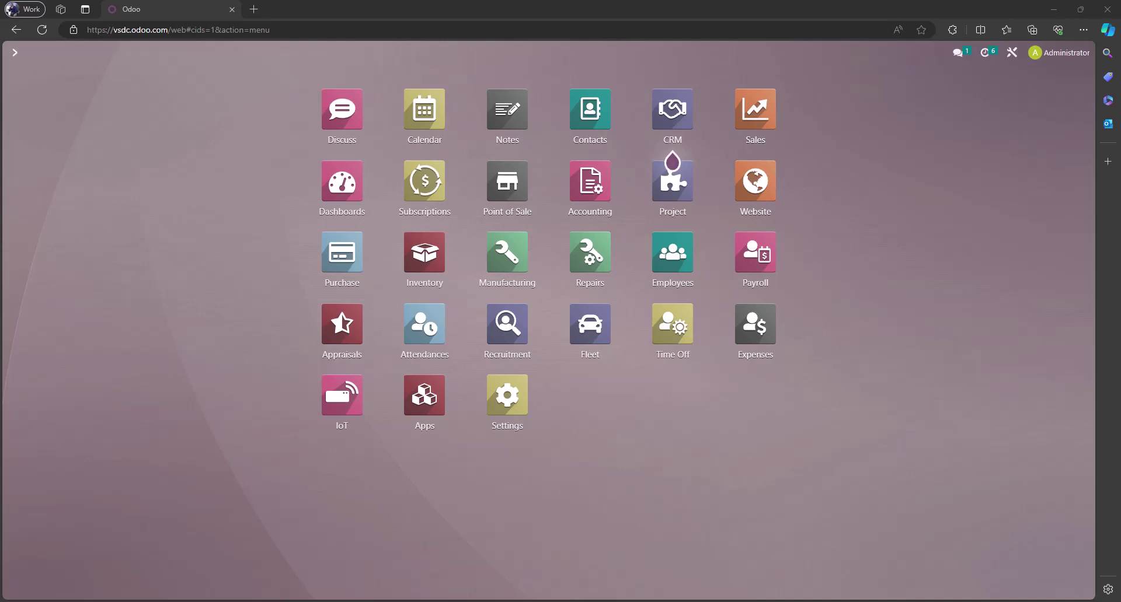
# Step: Open the customer invoices list in the Accounting application
pyautogui.click(584, 190)
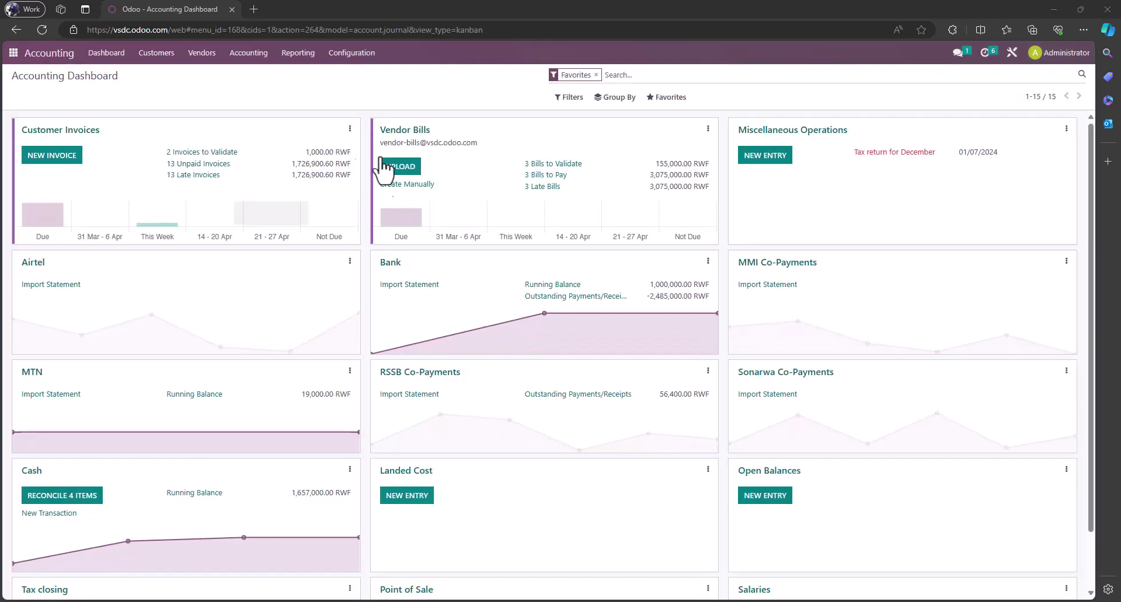
pyautogui.click(159, 54)
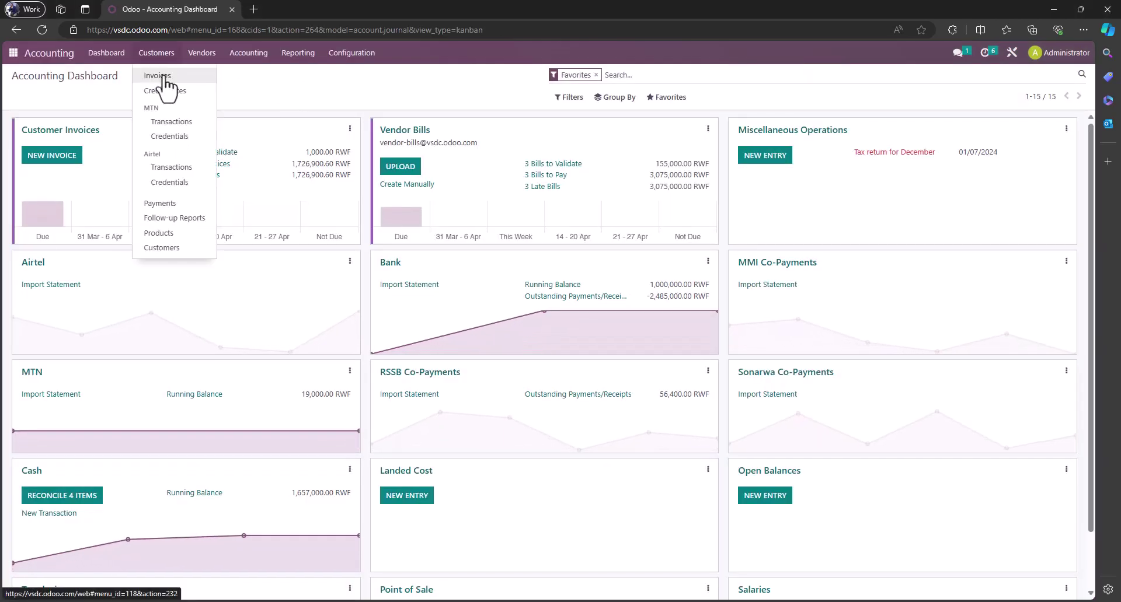
pyautogui.click(155, 76)
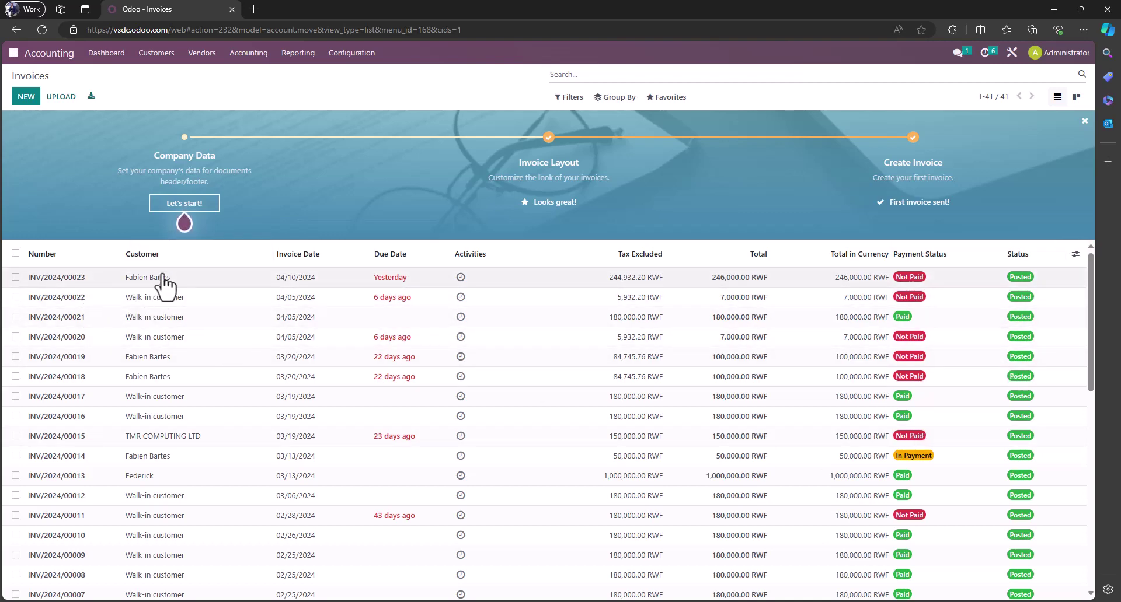
# Step: Switch to the Journal Entry (account.move) (3).xlsx workbook in Excel and examine its number, date, partner, journal, product and quantity columns
pyautogui.hotkey('alt', 'Tab')
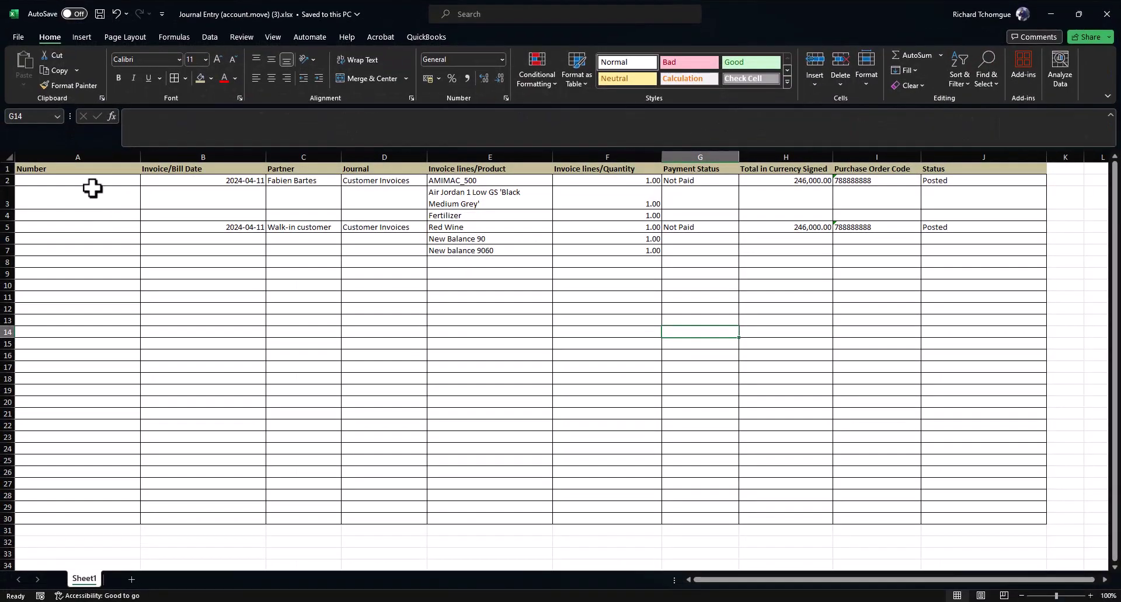
pyautogui.click(59, 169)
pyautogui.click(180, 169)
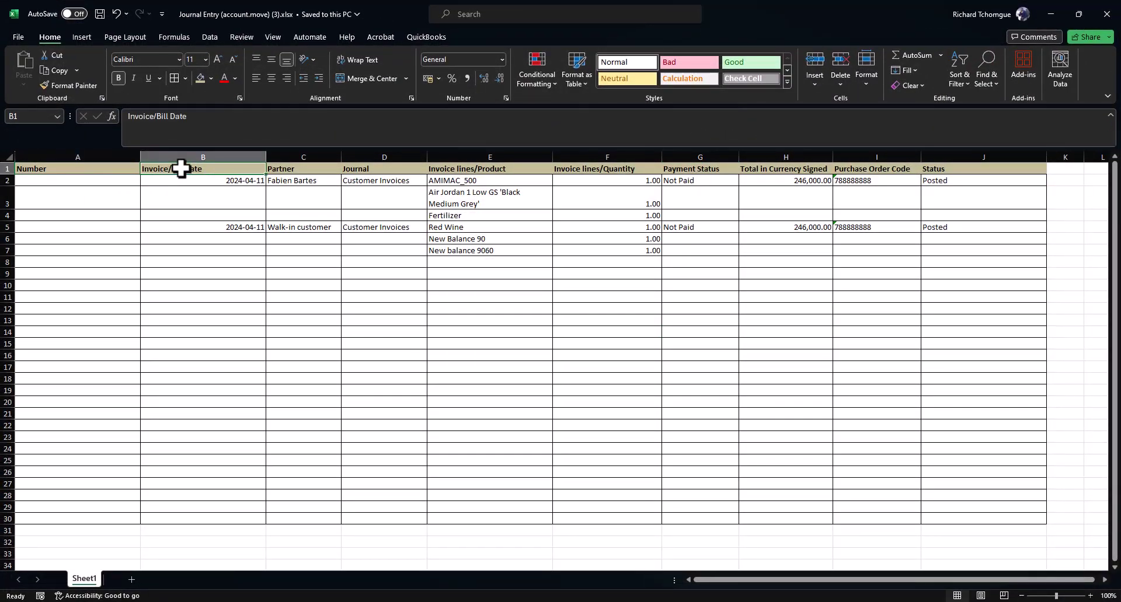
pyautogui.click(299, 171)
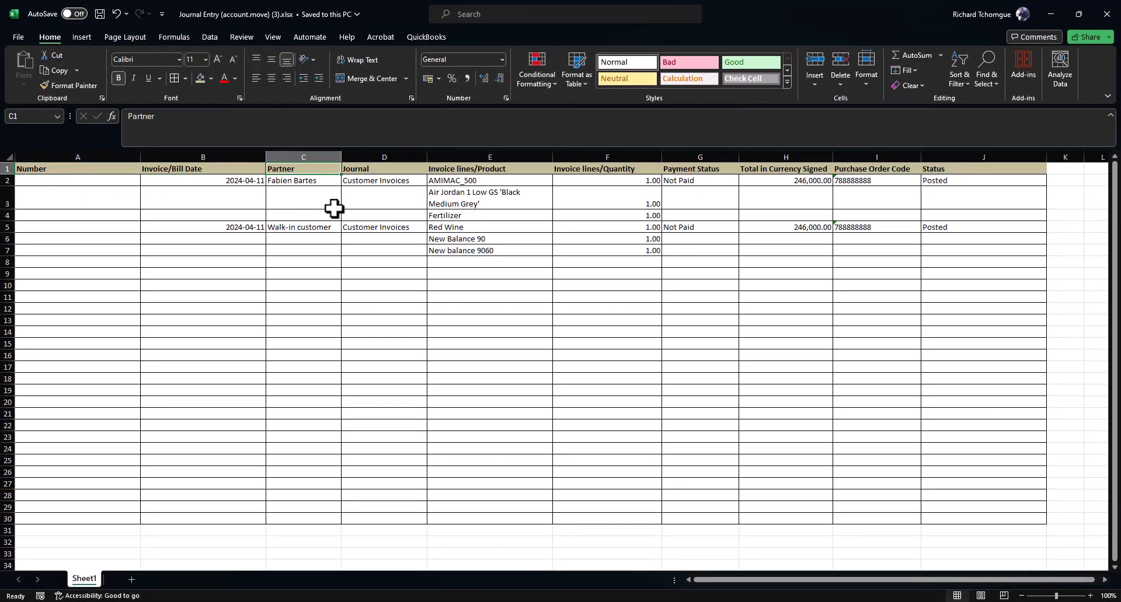
pyautogui.click(292, 224)
pyautogui.click(292, 180)
pyautogui.click(394, 182)
pyautogui.click(383, 227)
pyautogui.moveTo(442, 182); pyautogui.dragTo(445, 251)
pyautogui.hotkey('ctrl', 'v')
pyautogui.hotkey('ctrl', 'v')
pyautogui.moveTo(632, 181); pyautogui.dragTo(630, 212)
pyautogui.click(633, 263)
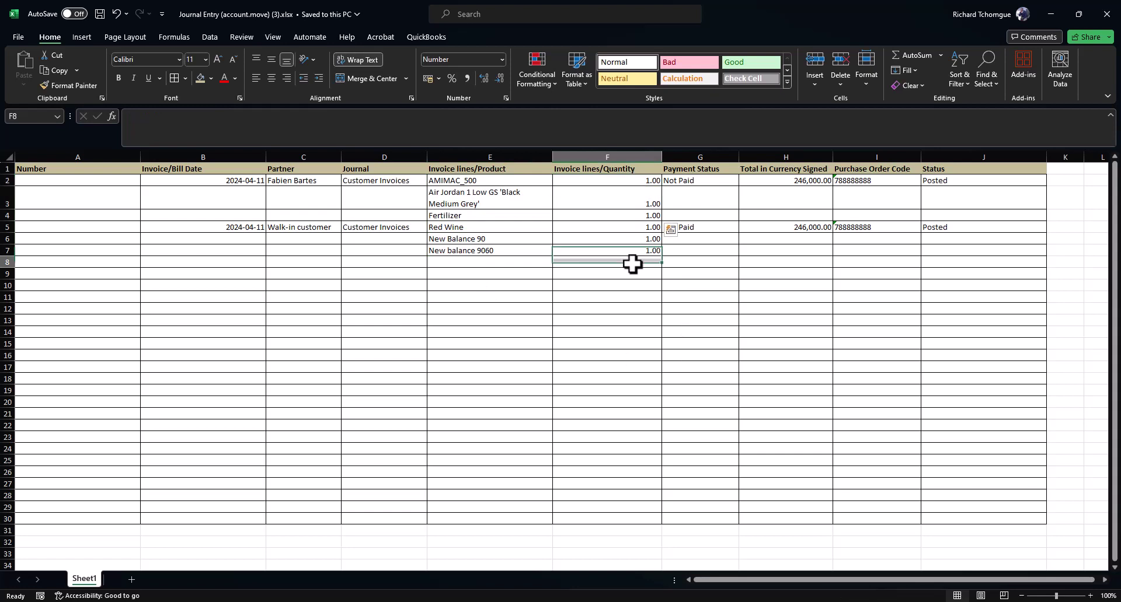
# Step: Set the invoice line quantities to 2 for AMIMAC_500, 5 for Air Jordan 1, 10 for Red Wine and 9 for New balance 9060
pyautogui.click(645, 182)
pyautogui.write('2')
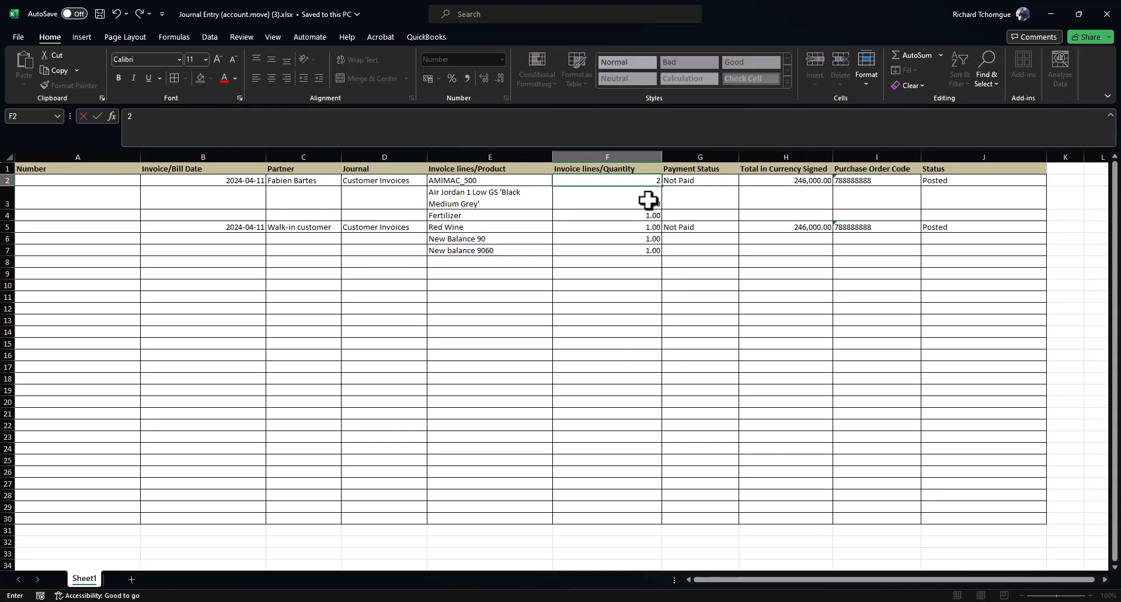
pyautogui.click(648, 200)
pyautogui.write('5')
pyautogui.click(643, 262)
pyautogui.click(650, 228)
pyautogui.write('10')
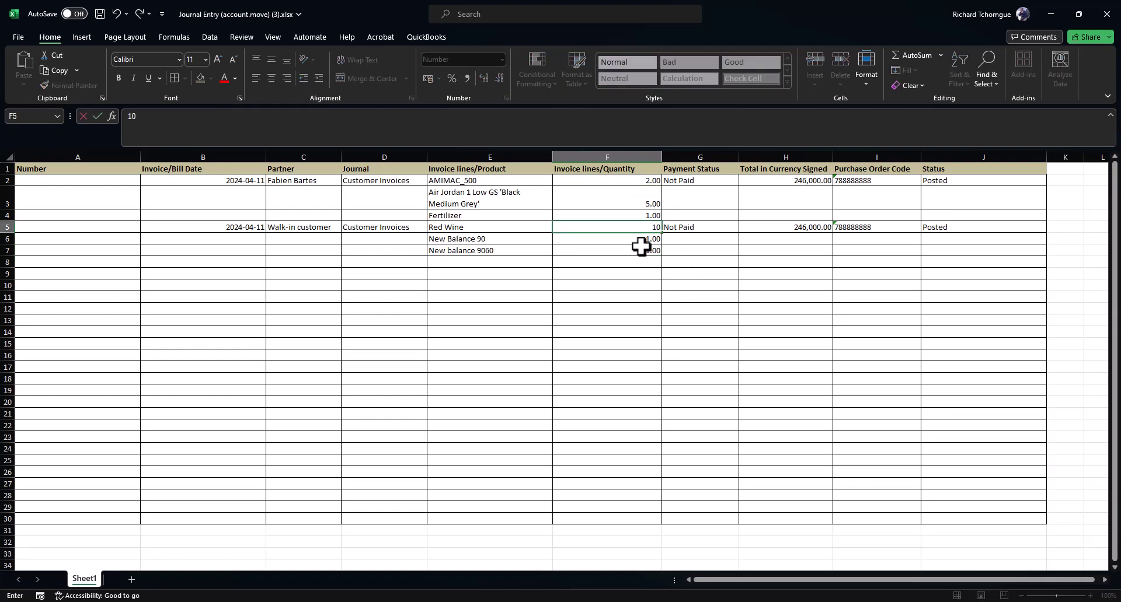
pyautogui.click(642, 250)
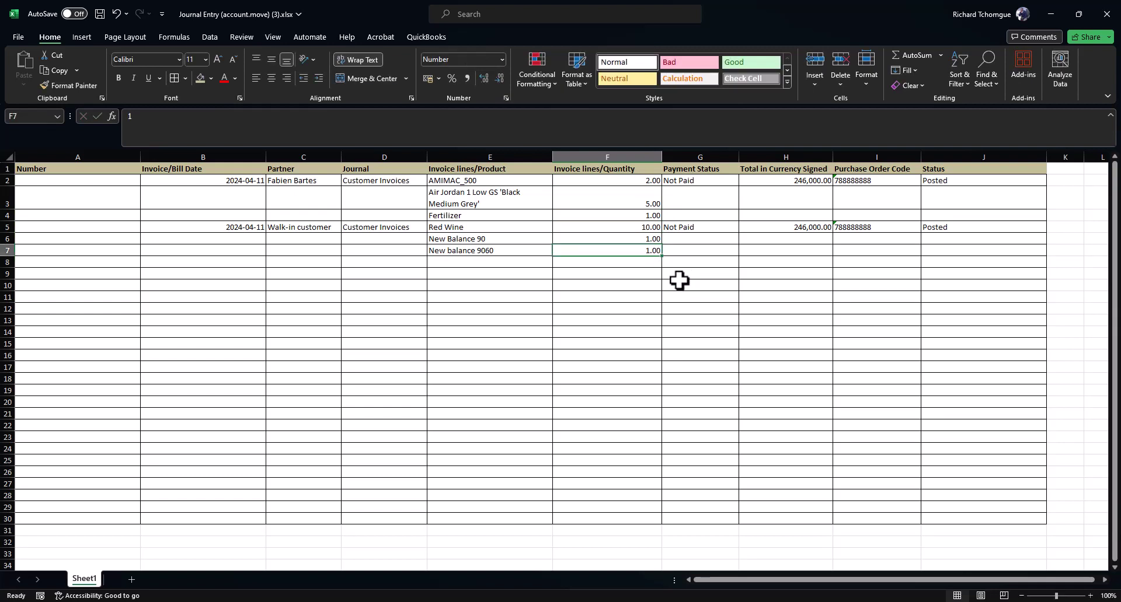
pyautogui.click(685, 320)
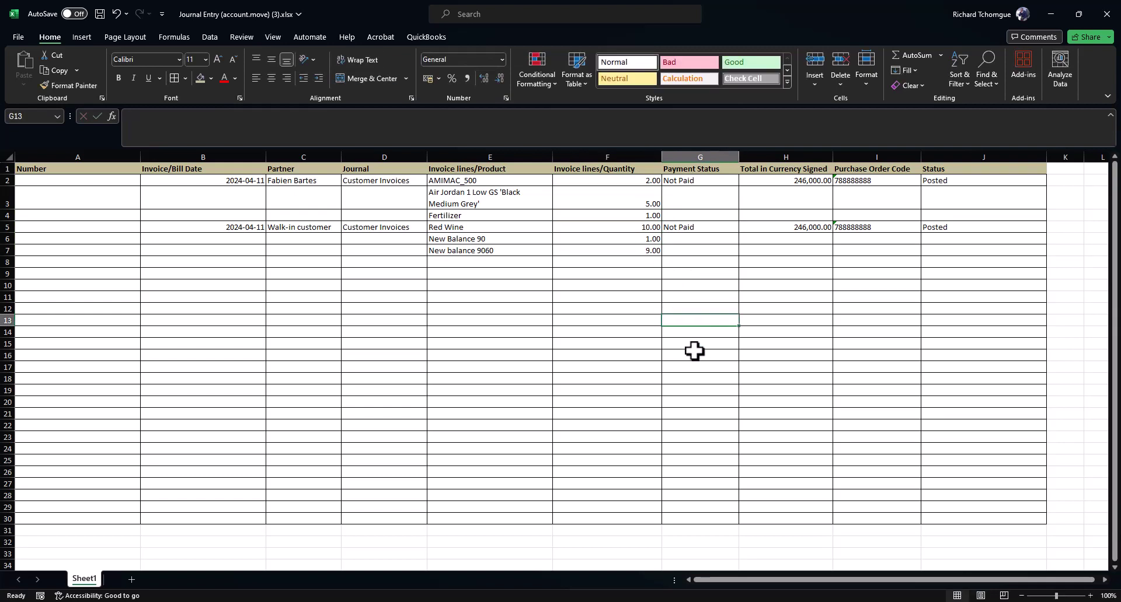
# Step: Check the payment status, total, purchase order code and status entries of both invoices, and save the workbook
pyautogui.click(703, 181)
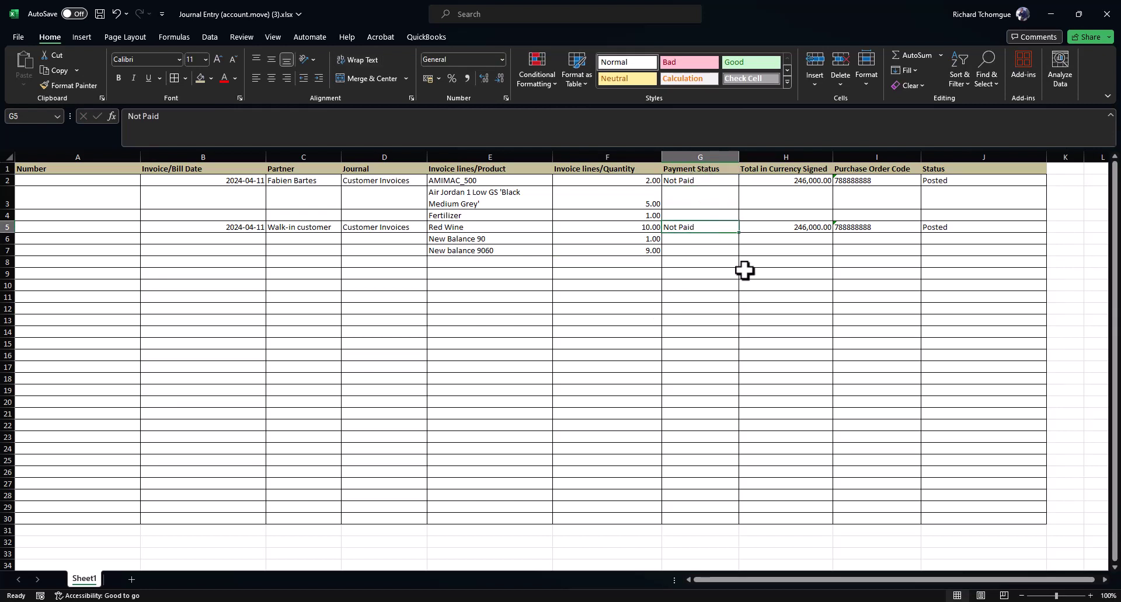
pyautogui.click(779, 180)
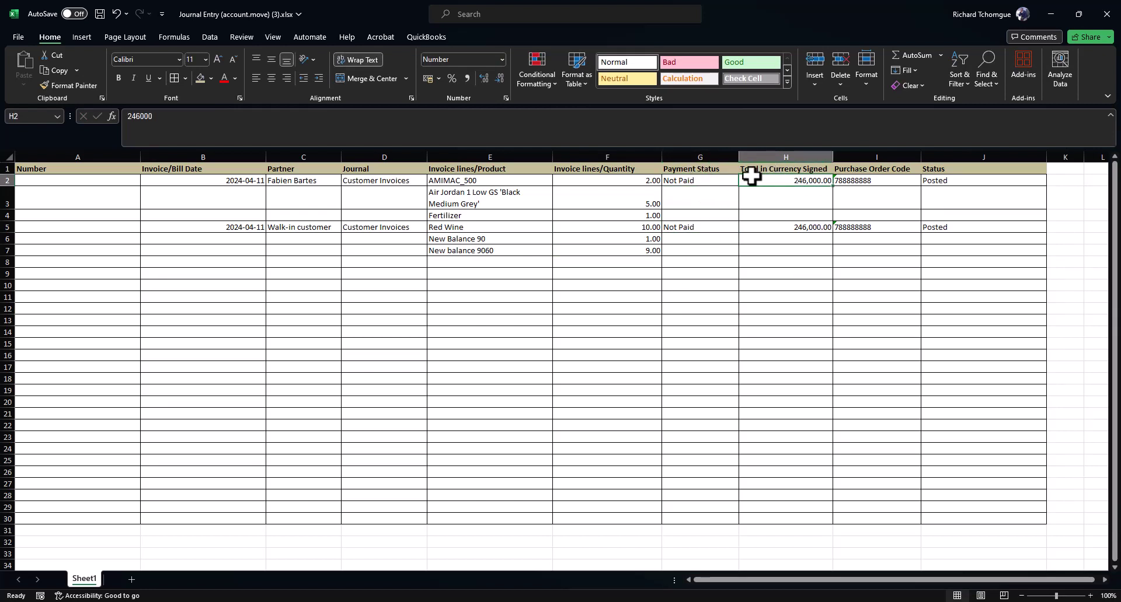
pyautogui.click(867, 183)
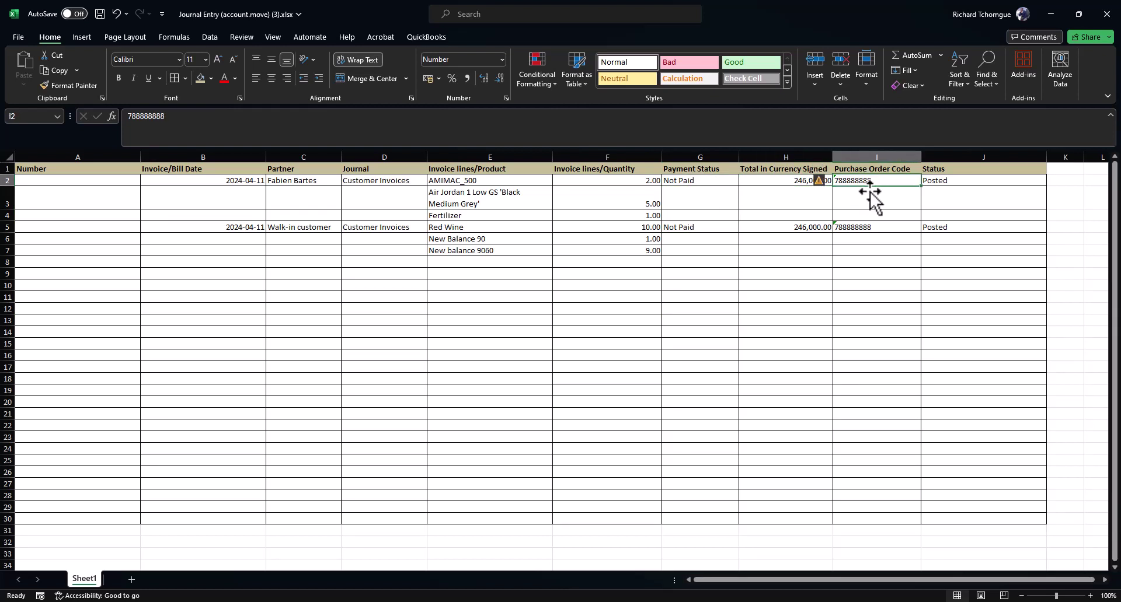
pyautogui.click(862, 225)
pyautogui.click(950, 177)
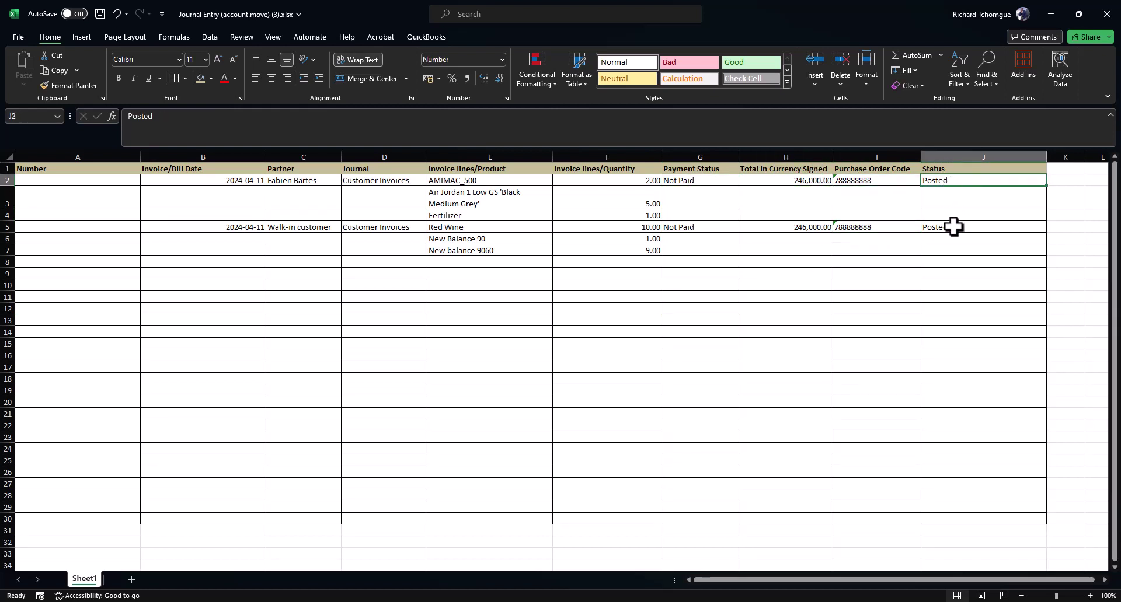
pyautogui.click(954, 227)
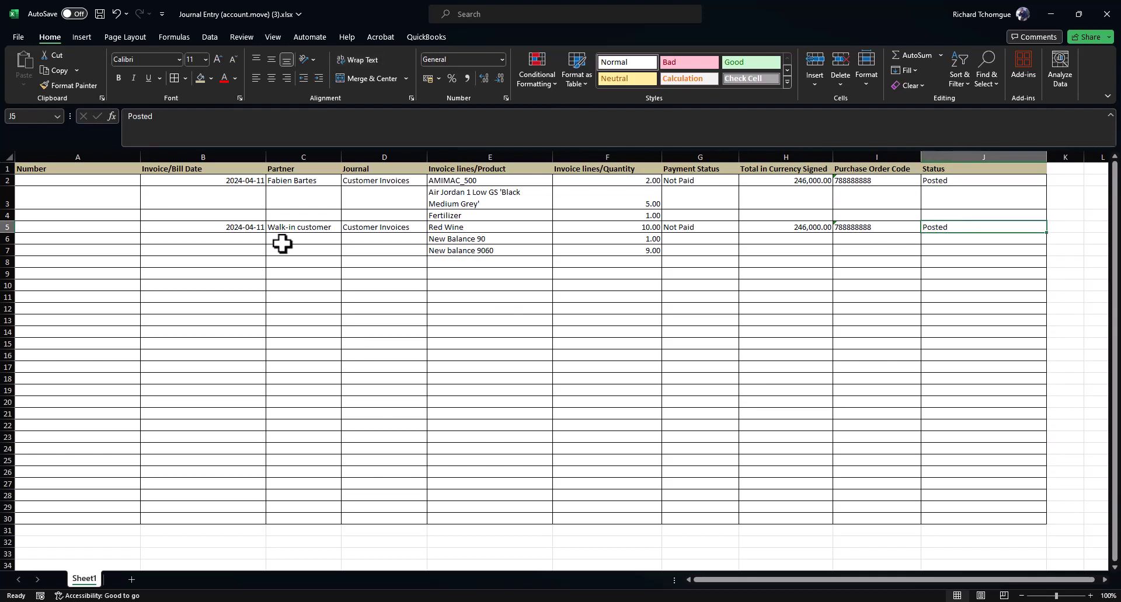
pyautogui.click(100, 14)
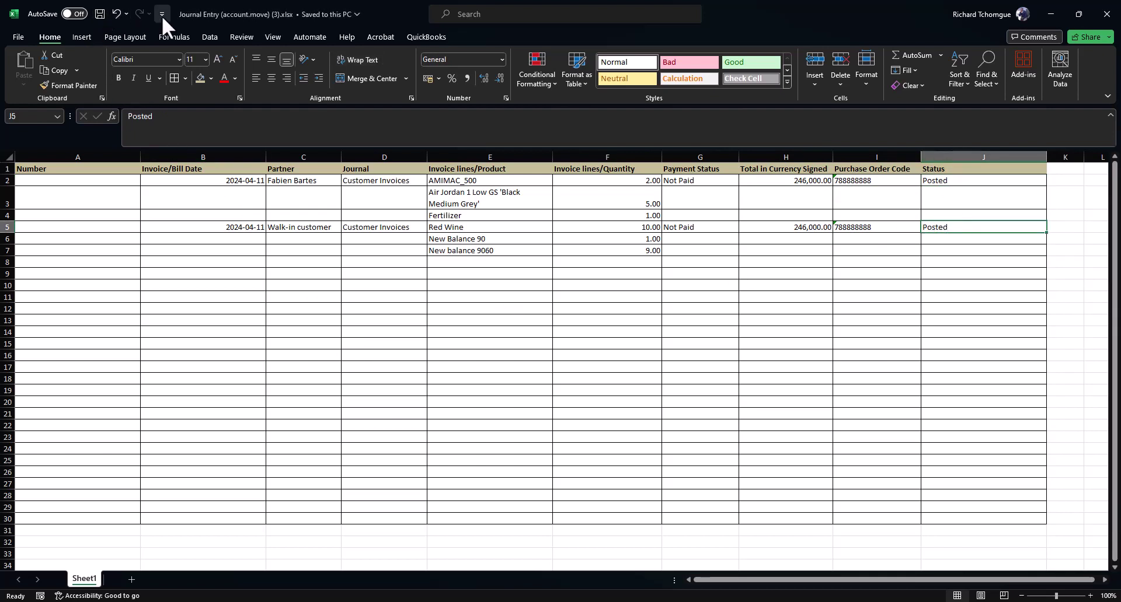
# Step: Return to the Odoo invoices list and upload Journal Entry (account.move) (3).xlsx for a record import
pyautogui.click(1050, 14)
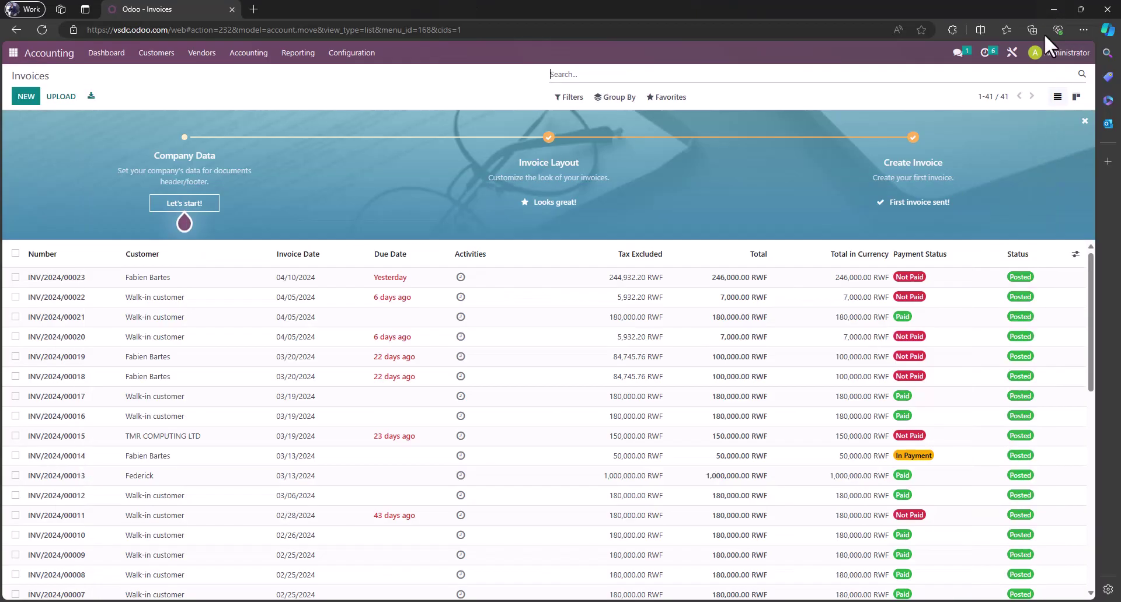
pyautogui.click(678, 100)
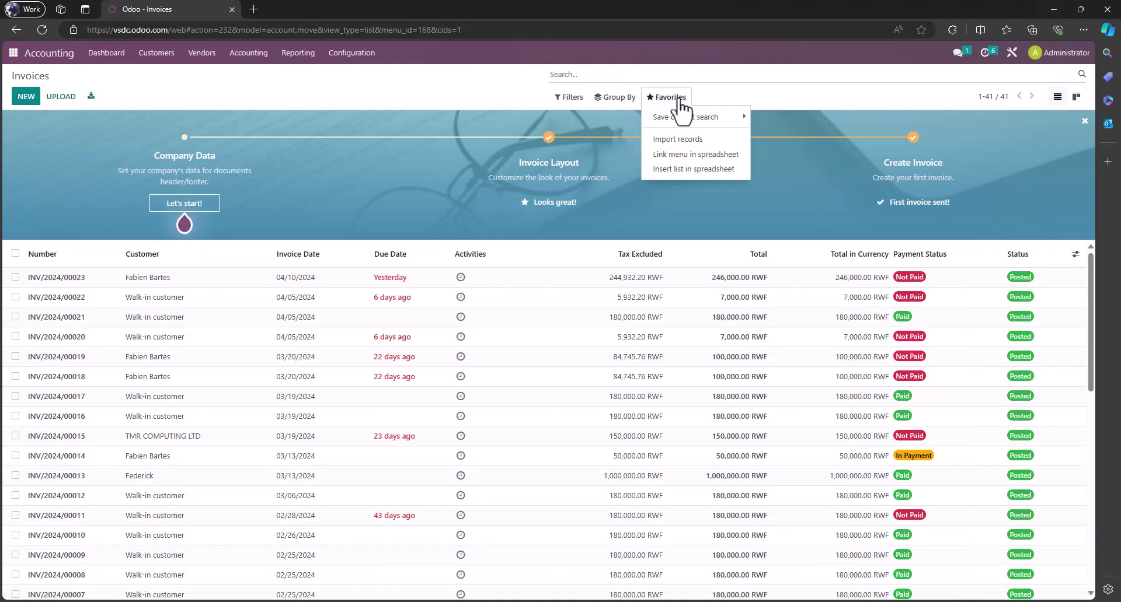
pyautogui.click(667, 140)
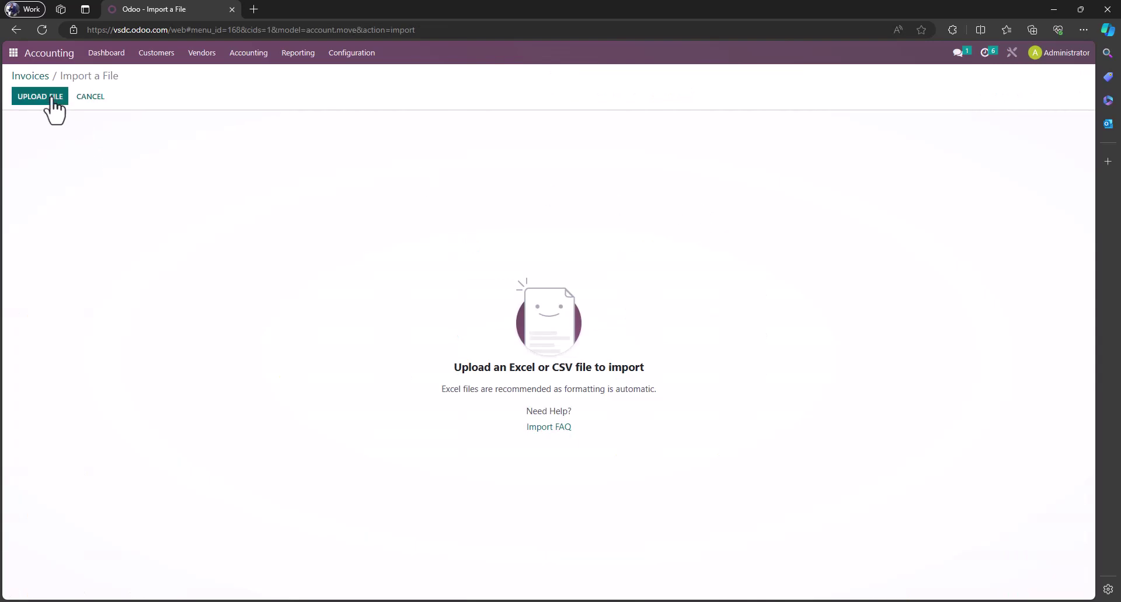
pyautogui.click(46, 97)
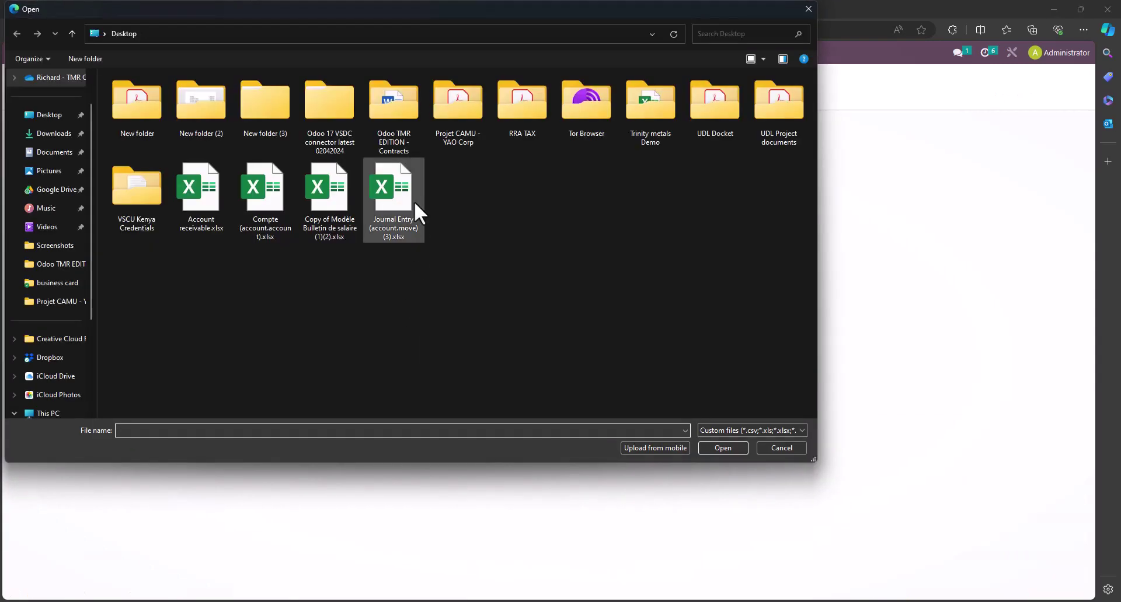
pyautogui.doubleClick(401, 184)
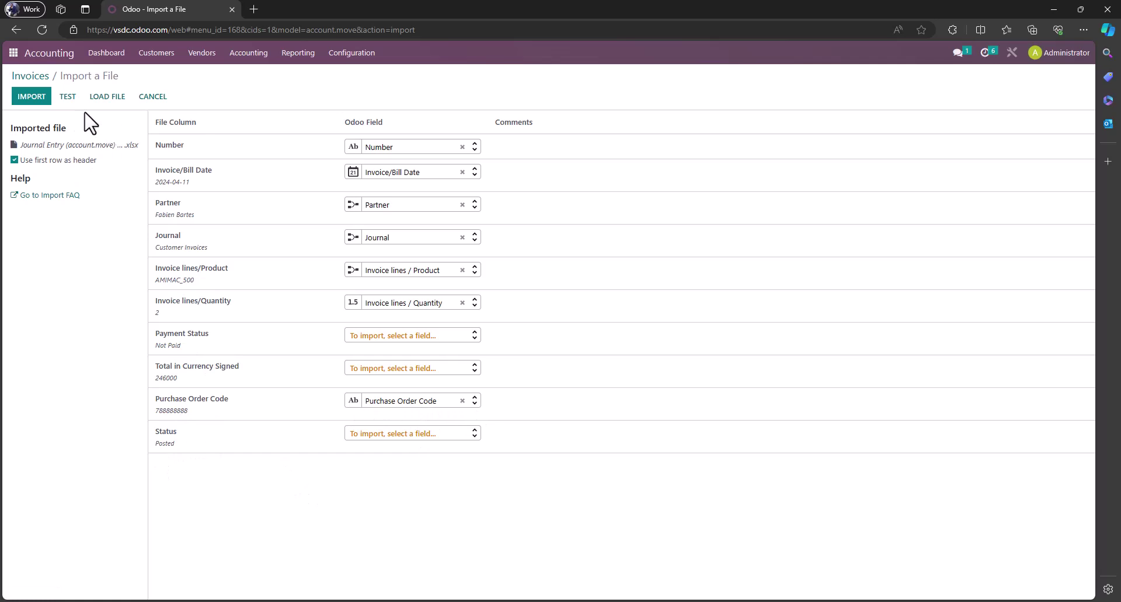
# Step: Test the uploaded file with its current field mapping and import its invoices
pyautogui.click(68, 97)
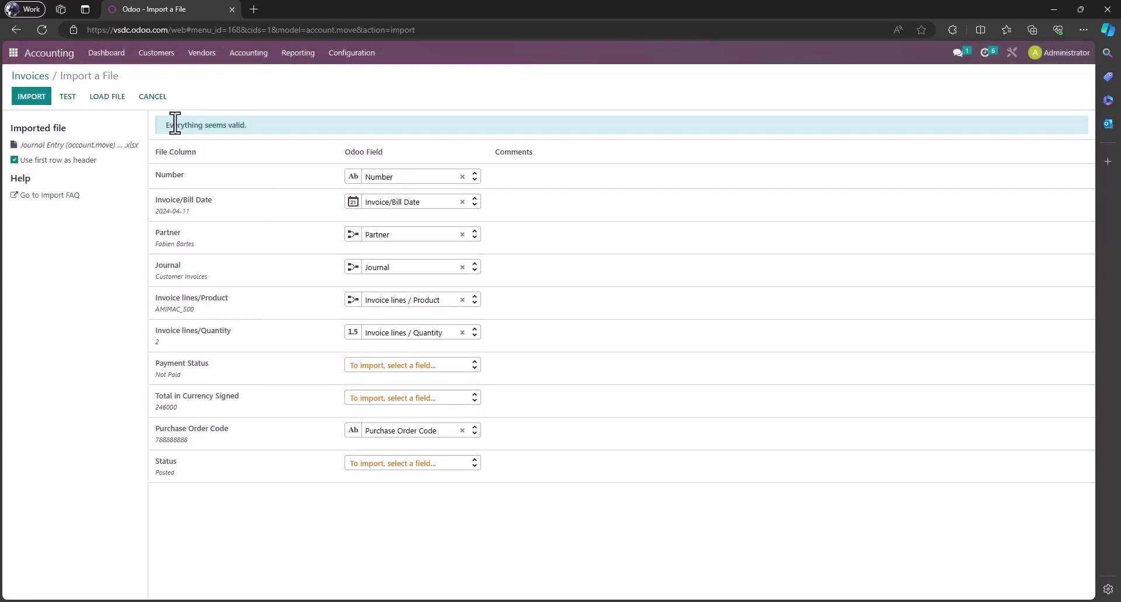
pyautogui.moveTo(171, 125); pyautogui.dragTo(261, 127)
pyautogui.click(32, 97)
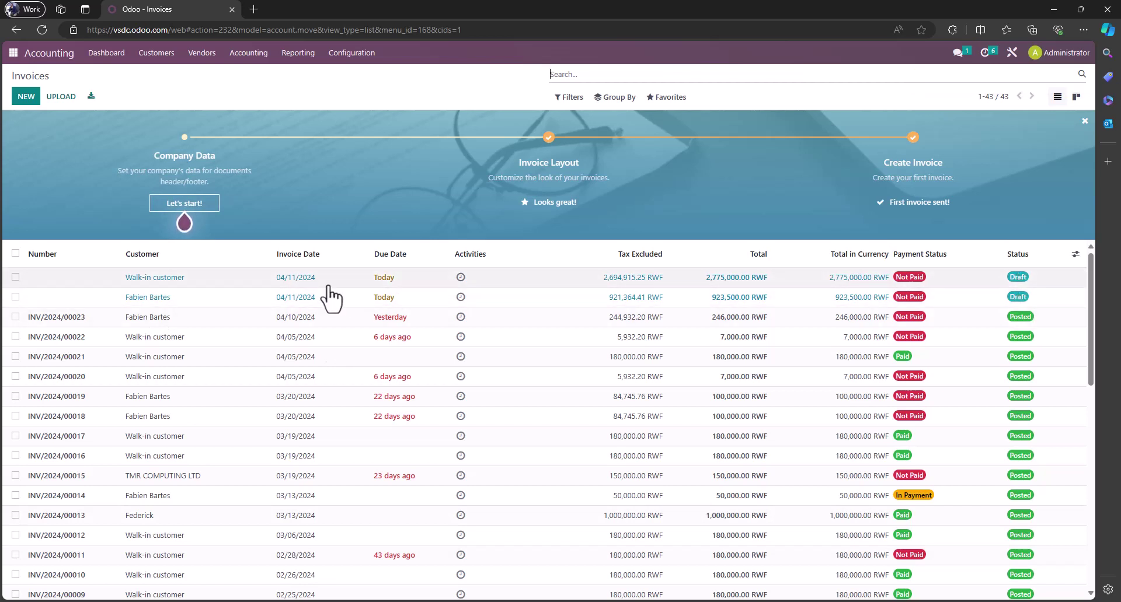
# Step: Select the two draft invoices dated 04/11/2024 and post their journal entries
pyautogui.click(15, 277)
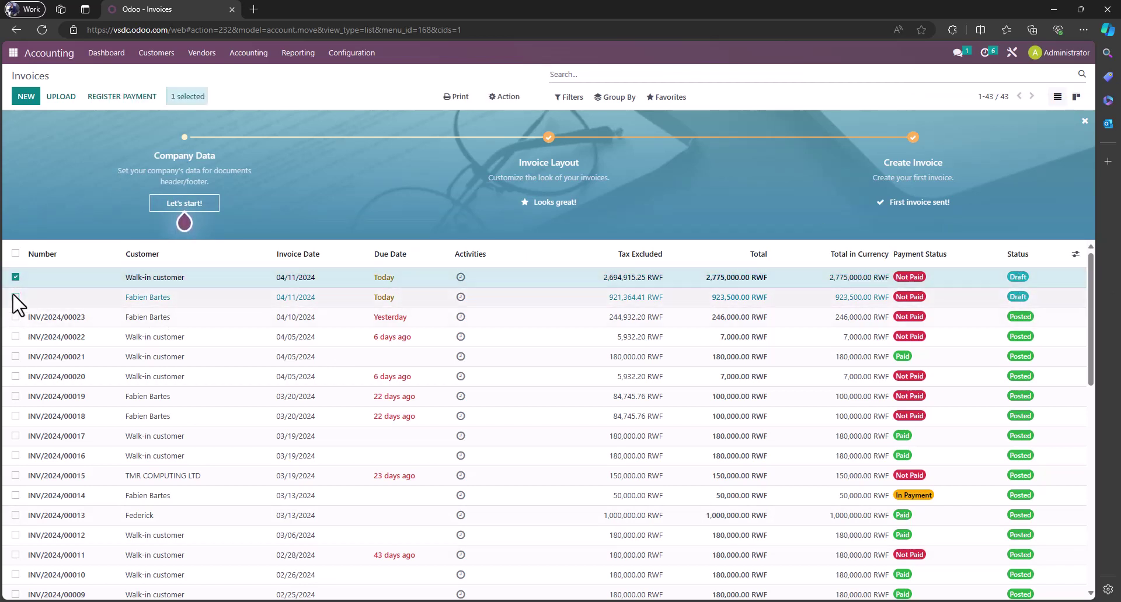
pyautogui.click(15, 297)
pyautogui.click(505, 97)
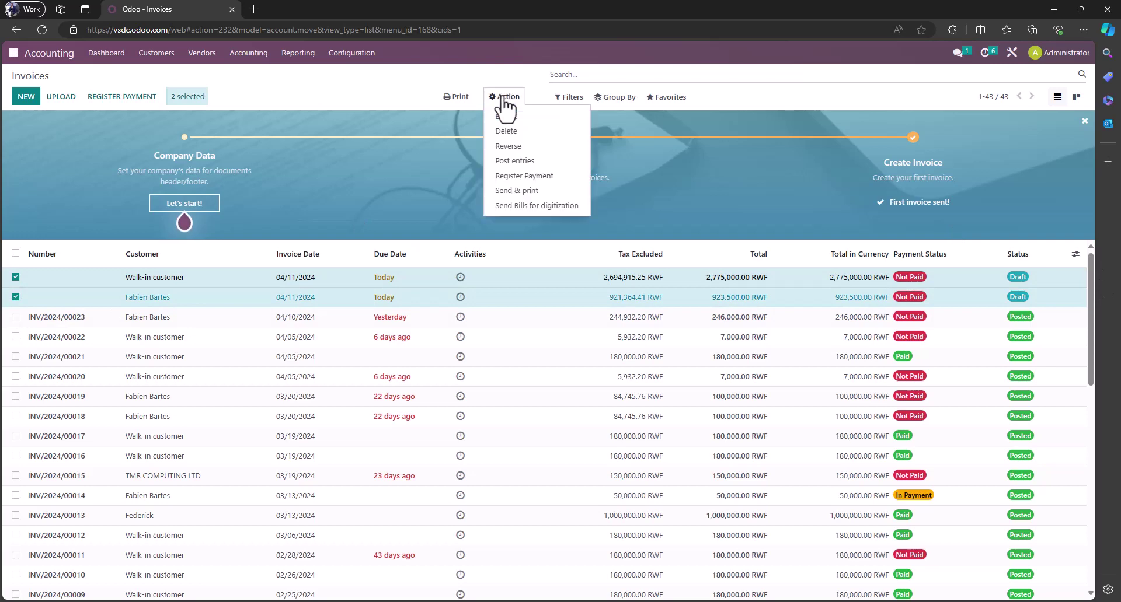
pyautogui.click(525, 162)
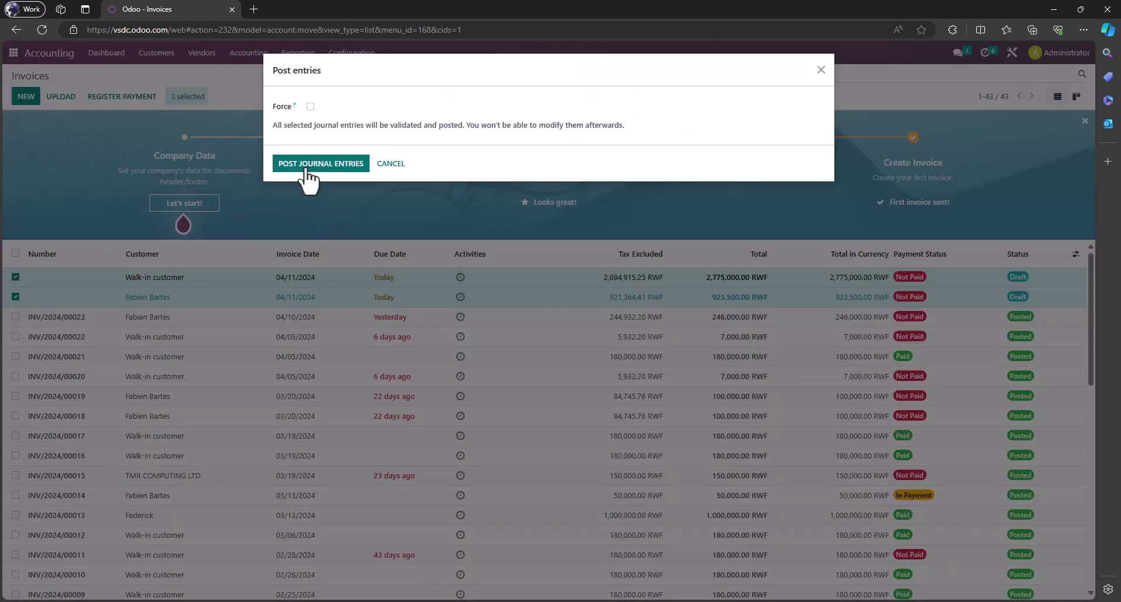
pyautogui.click(304, 170)
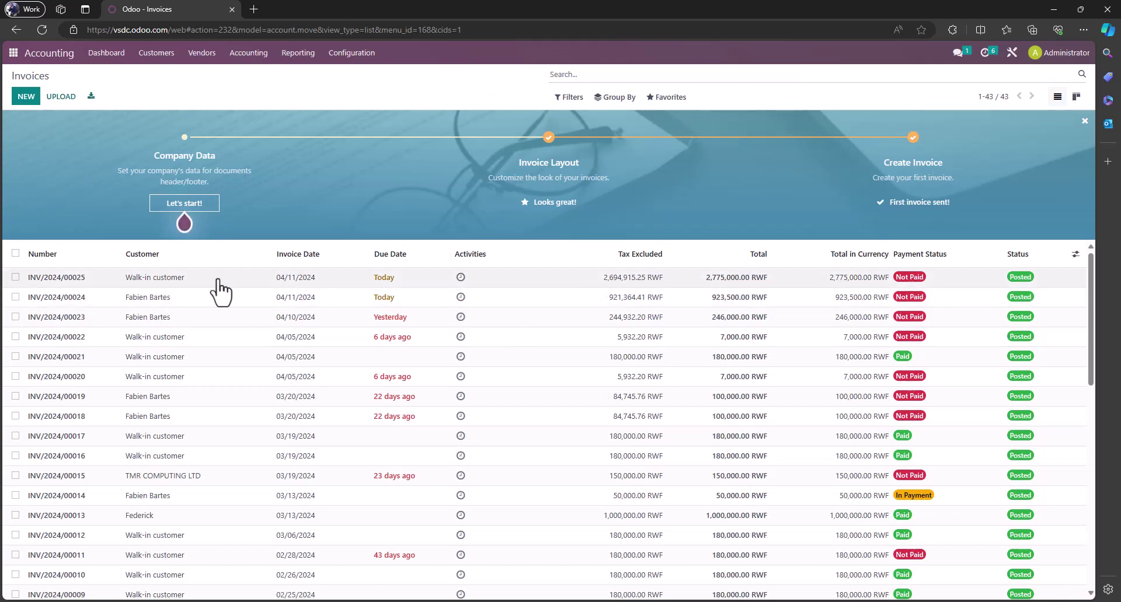
# Step: Open the newly posted Walk-in customer invoice, check its VSDC sync message and print the invoice as a PDF
pyautogui.click(179, 279)
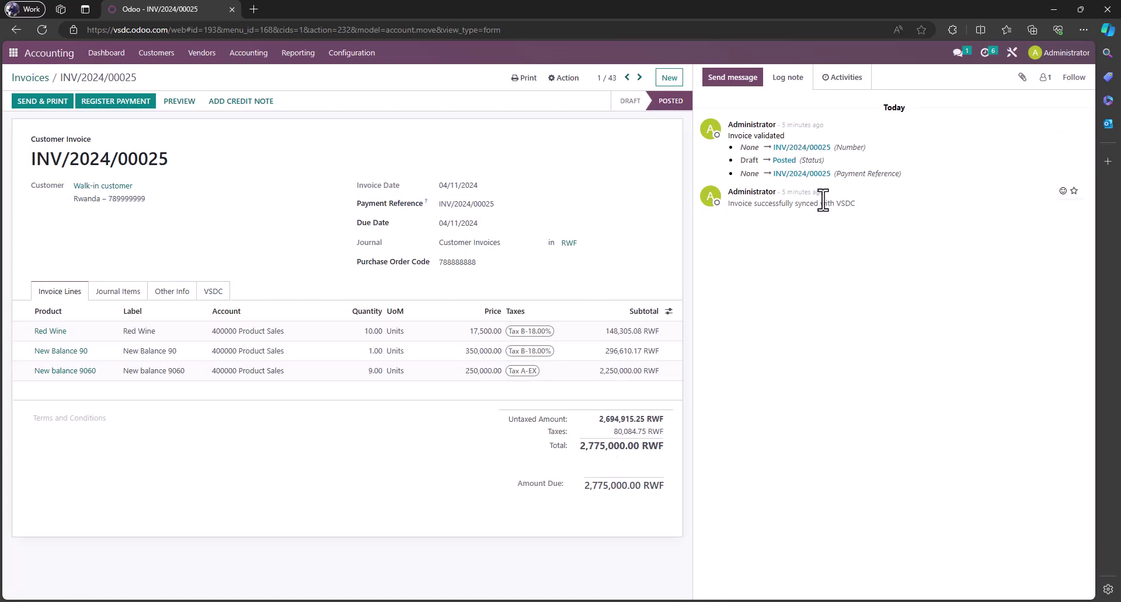
pyautogui.moveTo(735, 203); pyautogui.dragTo(866, 213)
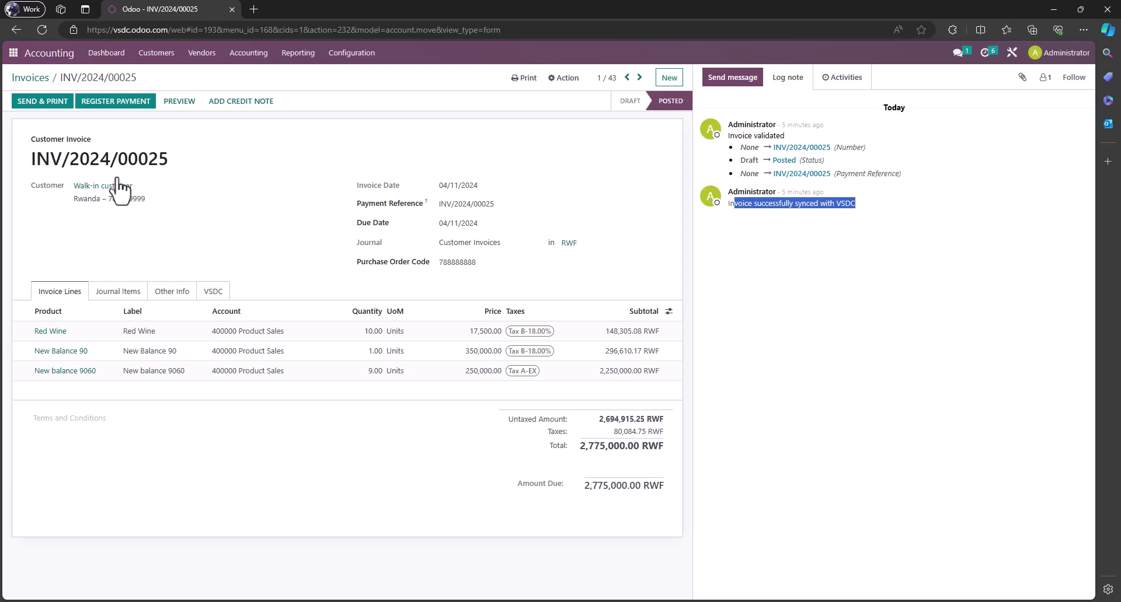
pyautogui.click(525, 78)
pyautogui.click(533, 113)
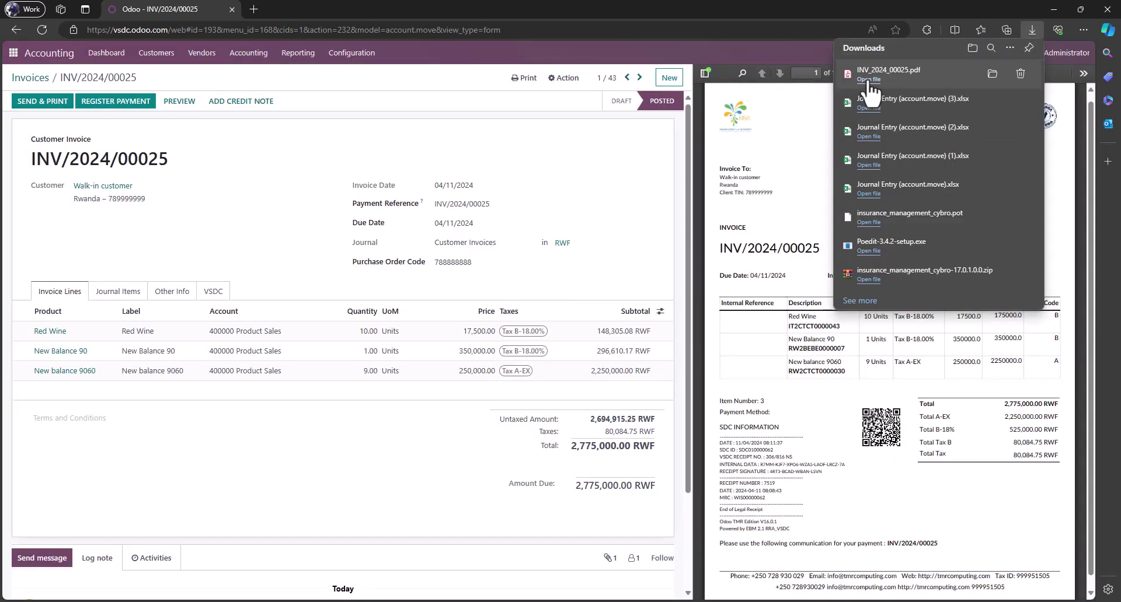
# Step: Open the downloaded invoice PDF and review its product lines, totals and SDC information
pyautogui.click(887, 72)
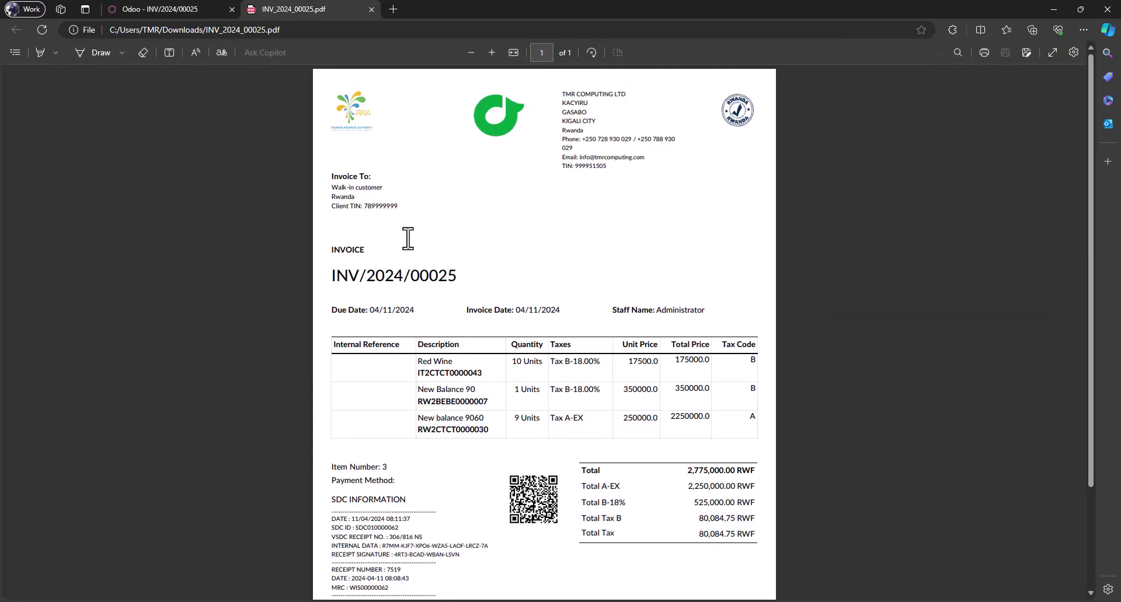
pyautogui.scroll(-3, 694, 418)
pyautogui.scroll(3, 696, 408)
pyautogui.scroll(-2, 470, 411)
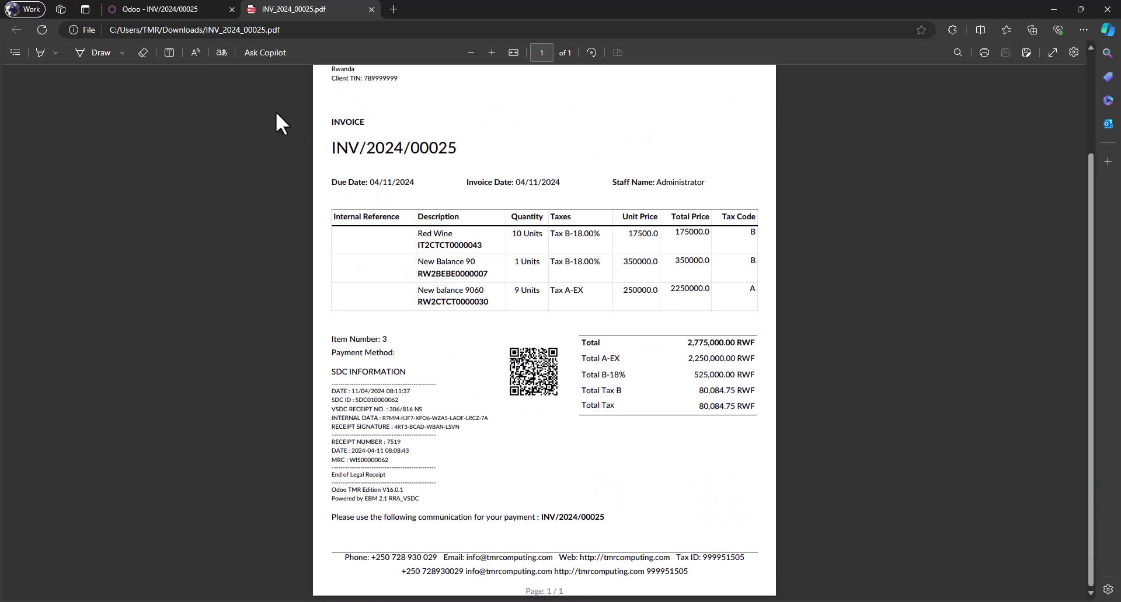
# Step: Return to the invoices list, reopen the latest Walk-in customer invoice and check its purchase order code
pyautogui.click(166, 8)
pyautogui.click(36, 78)
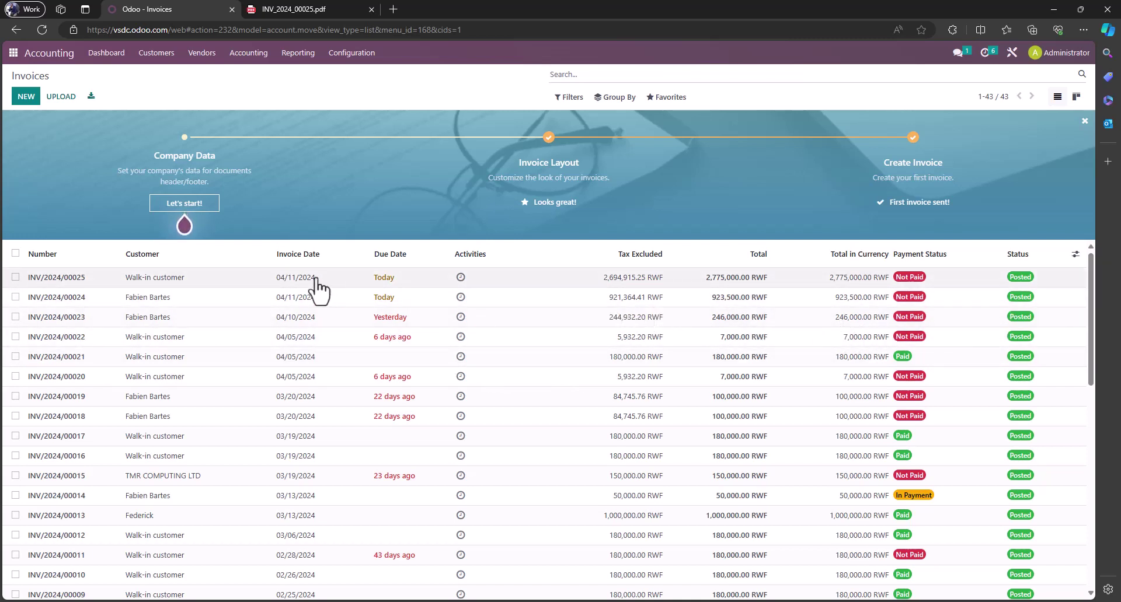
pyautogui.click(166, 286)
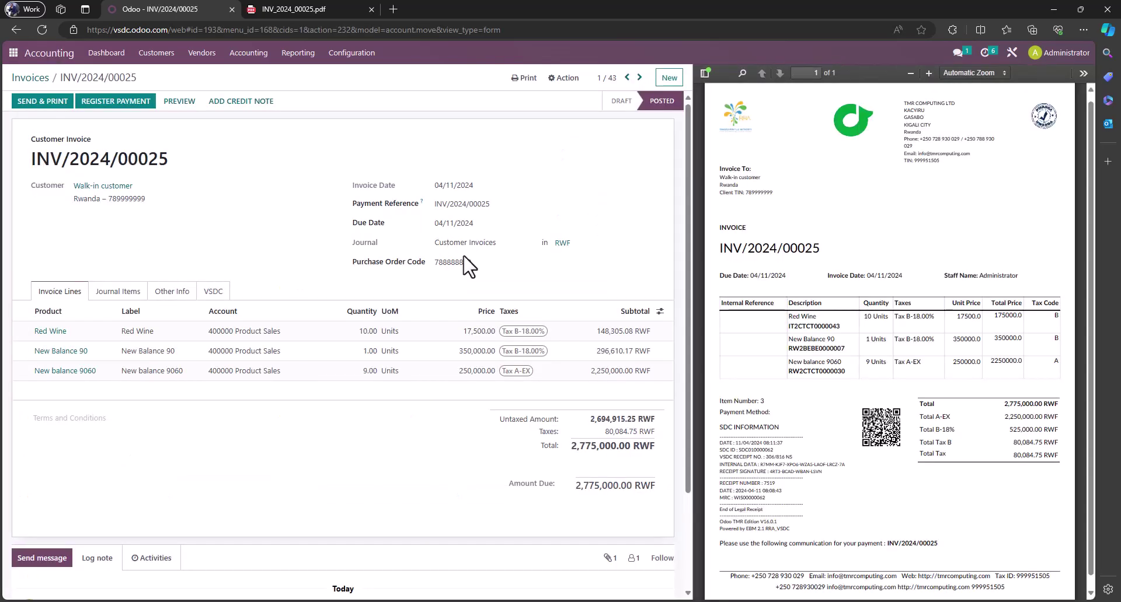
pyautogui.moveTo(466, 260); pyautogui.dragTo(439, 262)
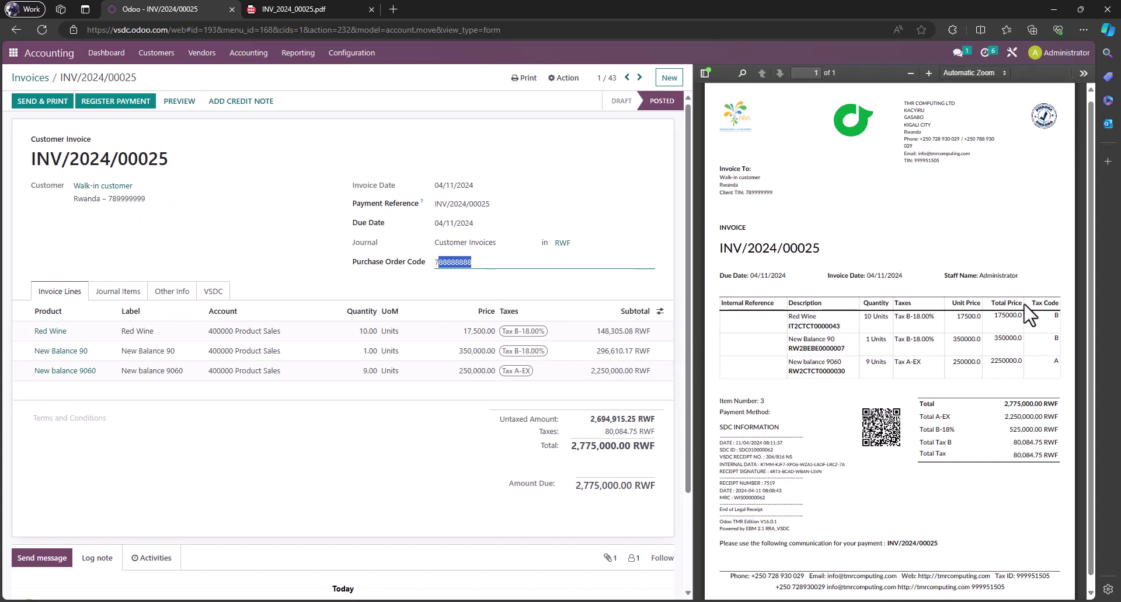
pyautogui.click(441, 140)
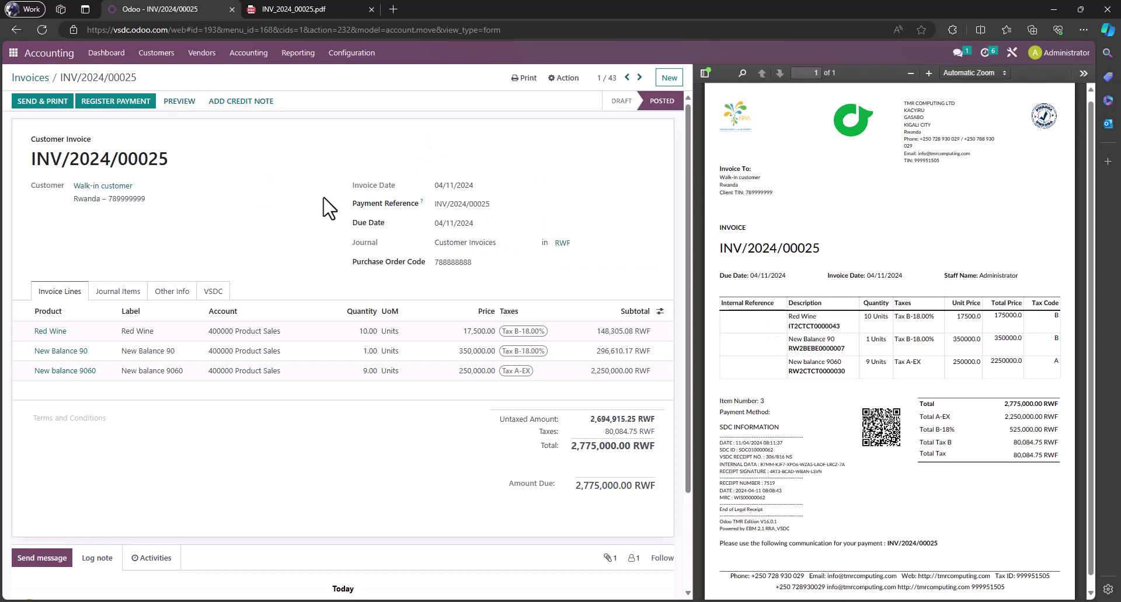